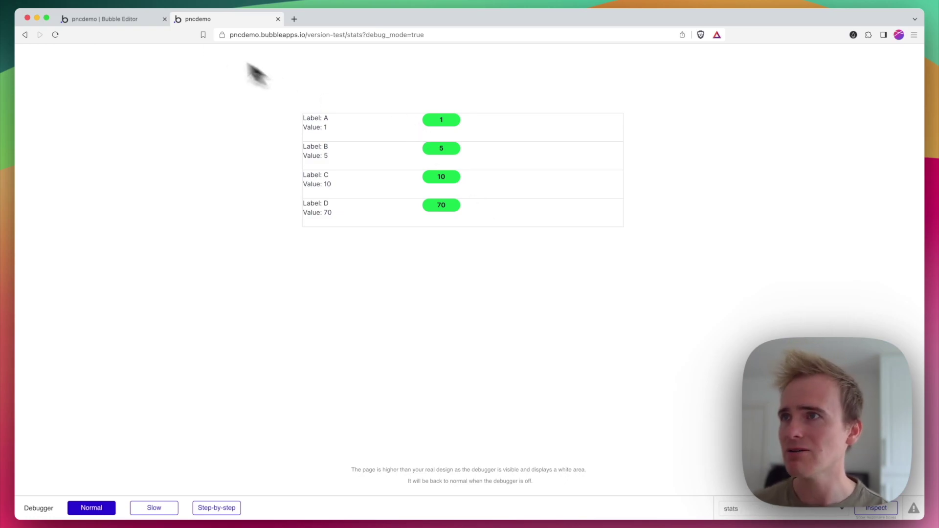
- Review the All Stats entries in the app data and the repeating group's data source on the stats page
click(112, 19)
click(31, 129)
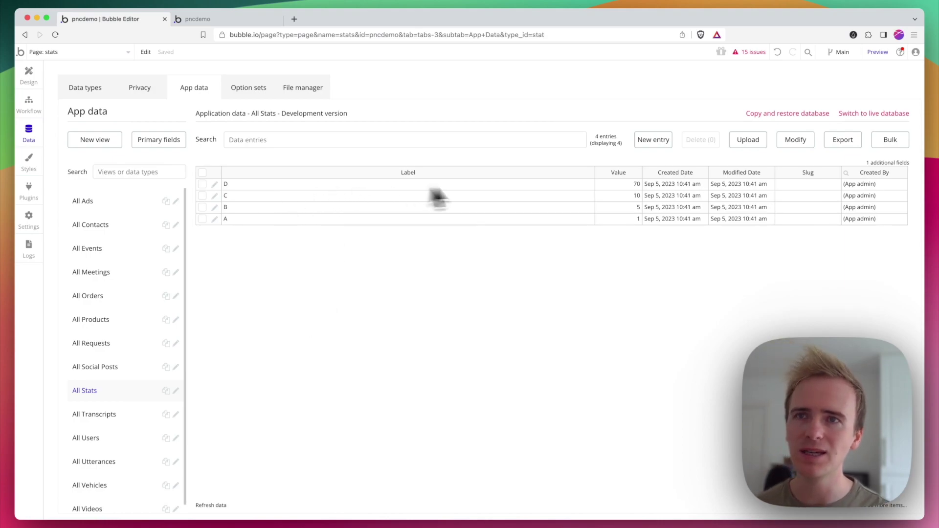
click(28, 74)
click(562, 205)
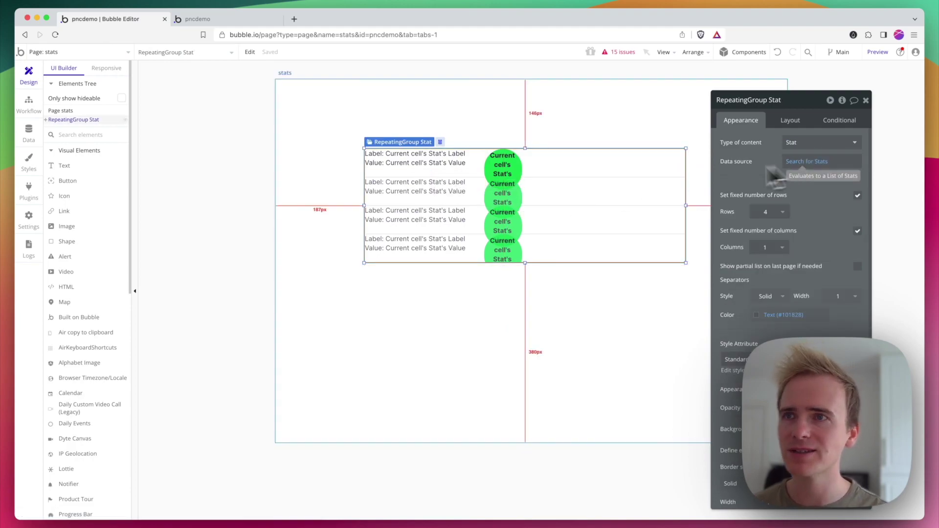
- Set the default background color of the value badge text in the repeating group to the red Destructive color variable
click(508, 178)
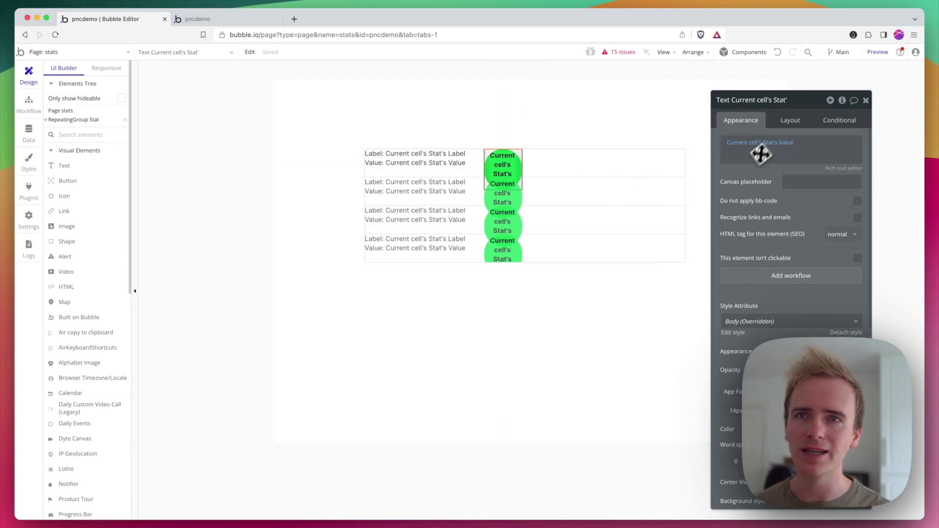
drag(757, 126, 711, 99)
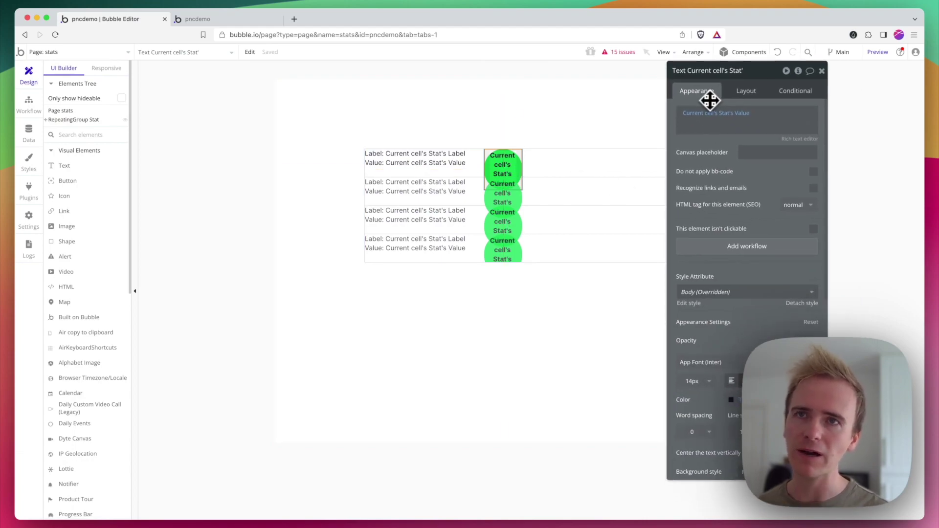
scroll(724, 301, down, 2)
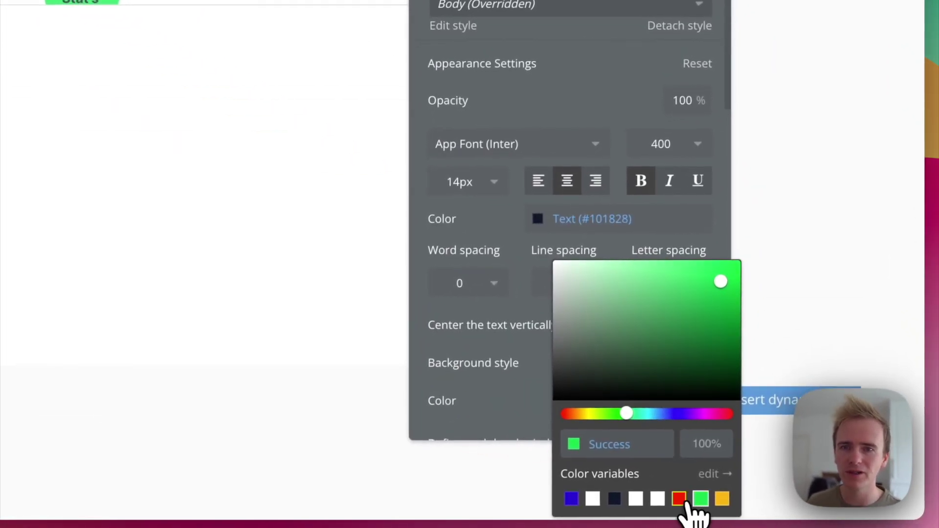
click(680, 499)
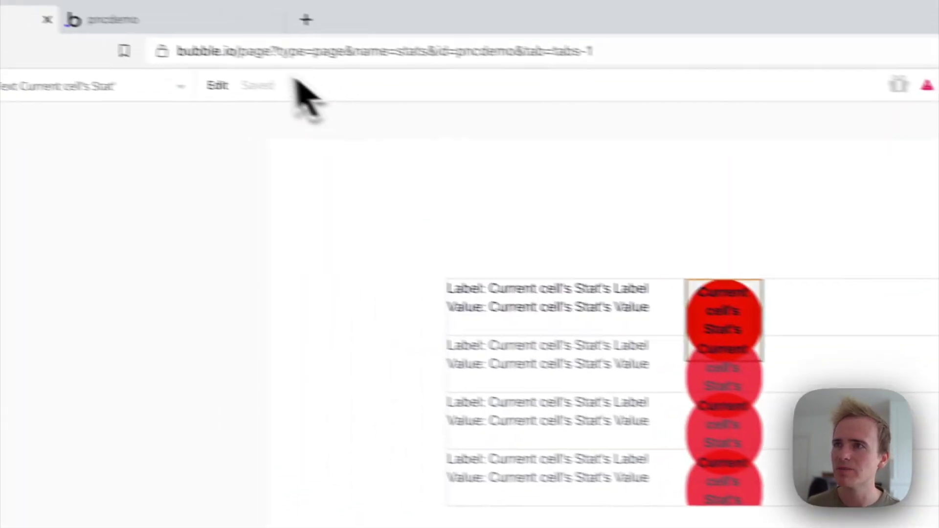
- Examine the badge values on the stats preview page and return to the editor
click(262, 44)
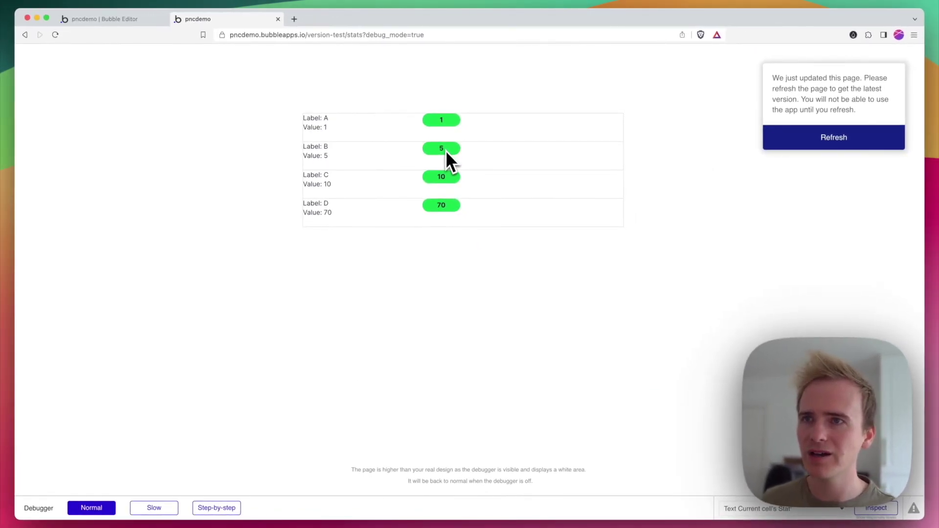
click(135, 27)
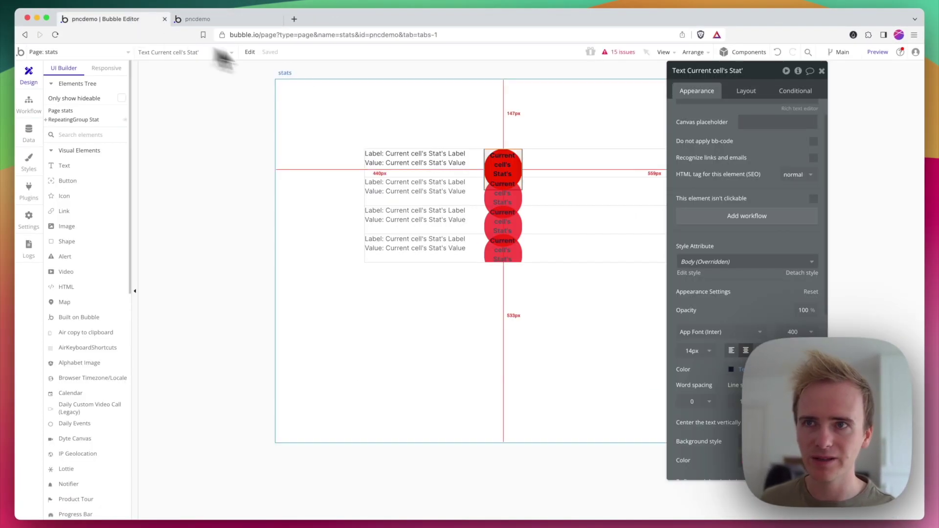
click(244, 26)
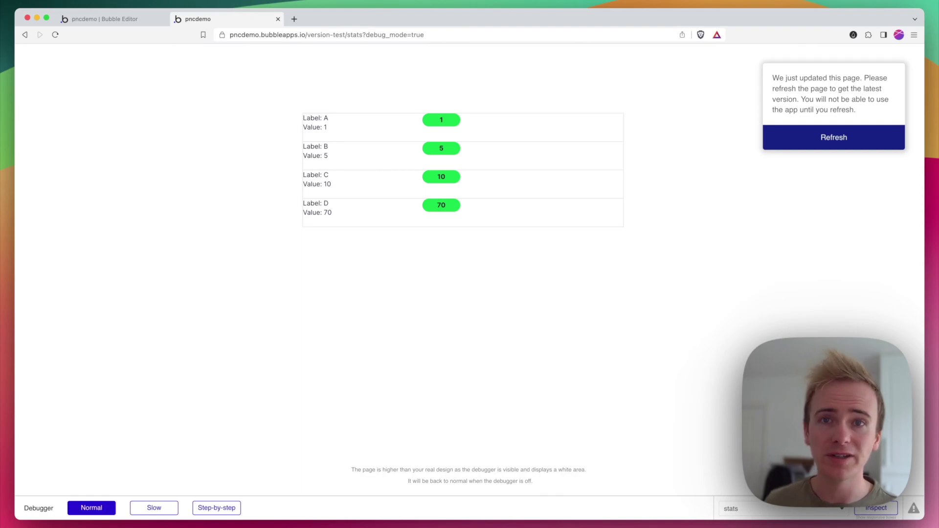
click(157, 19)
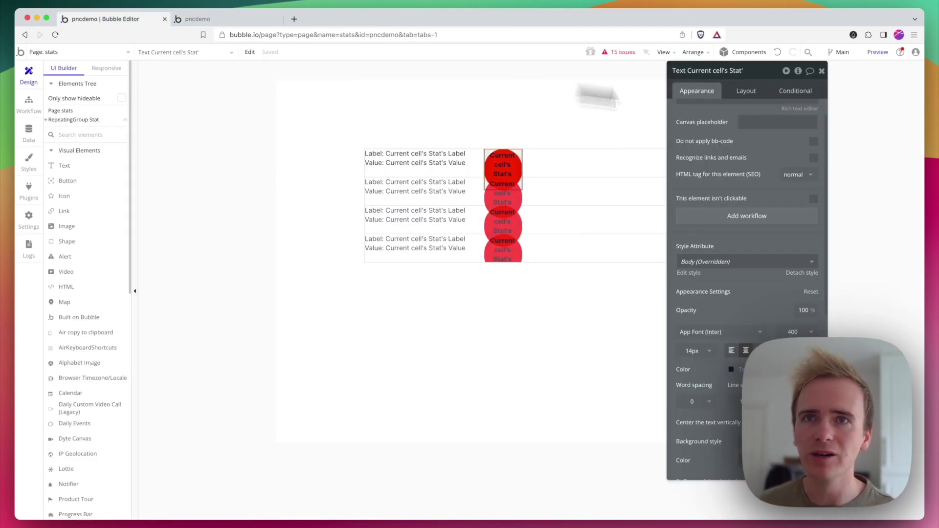
- Add a condition to the badge text for when Current cell's Stat's Value > 6
click(802, 93)
click(735, 118)
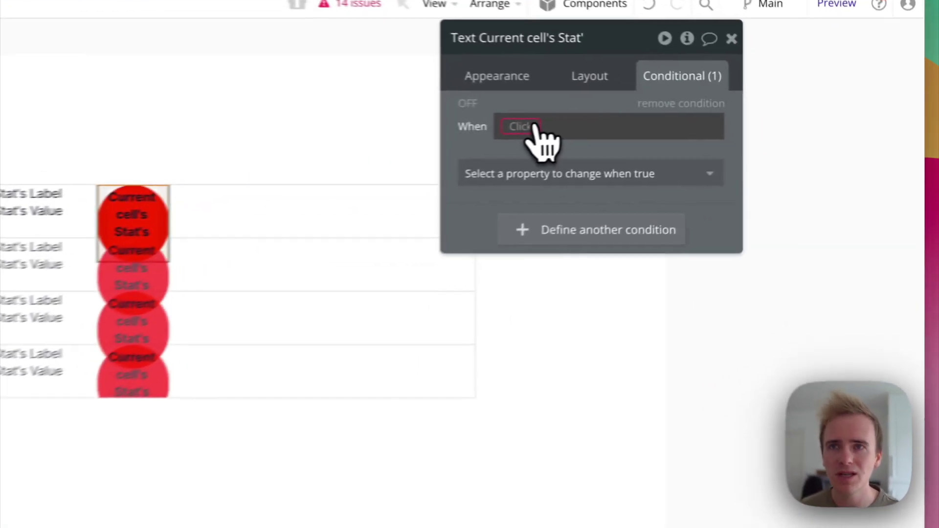
click(712, 121)
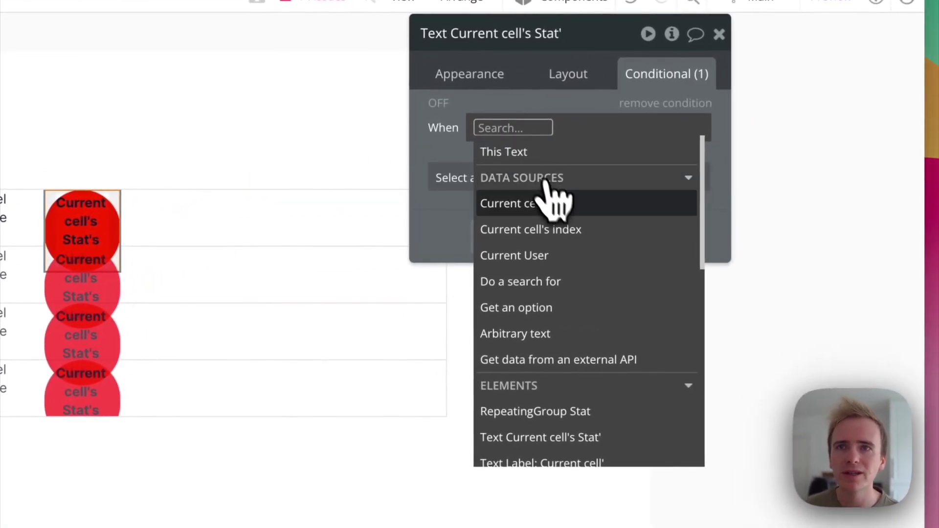
click(551, 204)
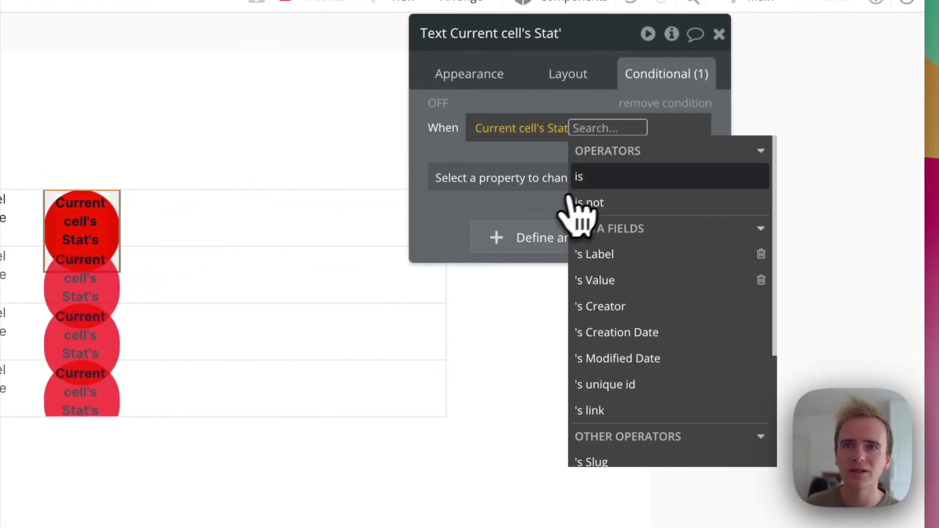
click(619, 279)
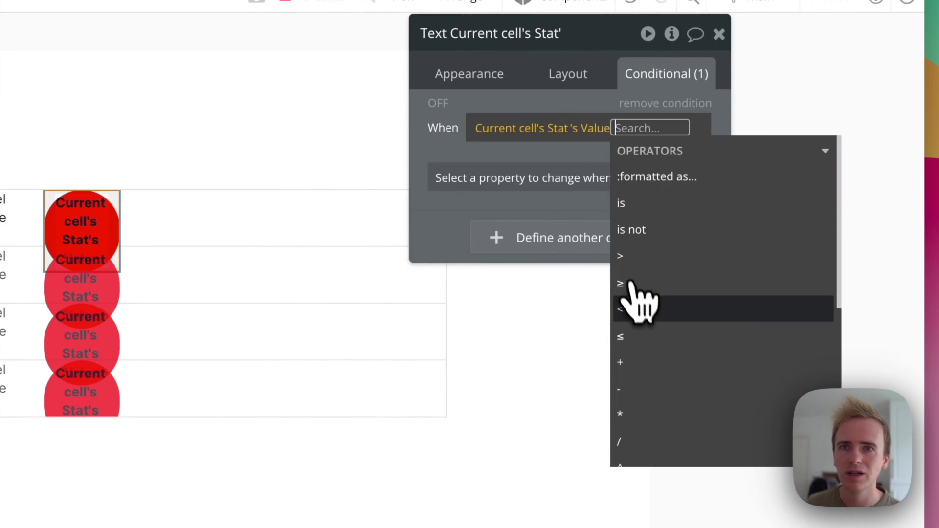
click(637, 255)
text(6)
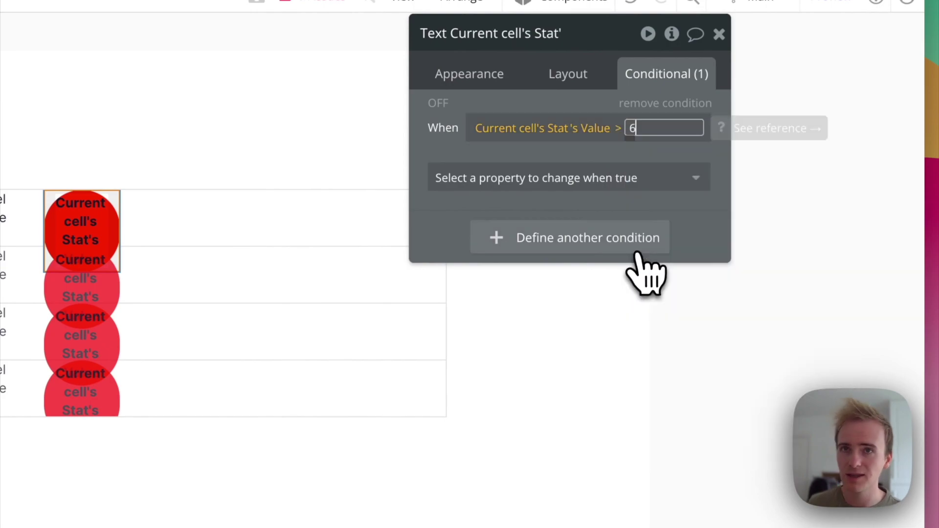
- Make Background color the property changed by the first condition and complete its expression with the comparison value 6
click(565, 178)
text(bac)
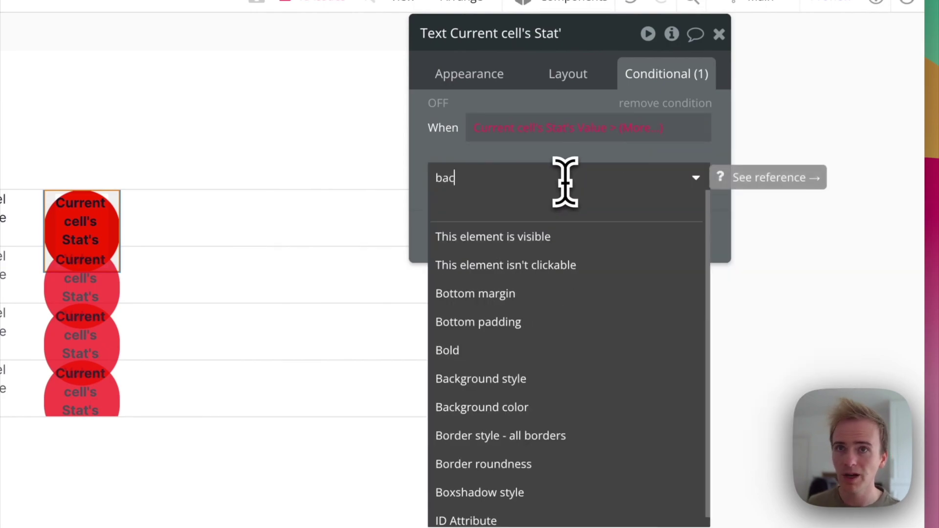
click(529, 265)
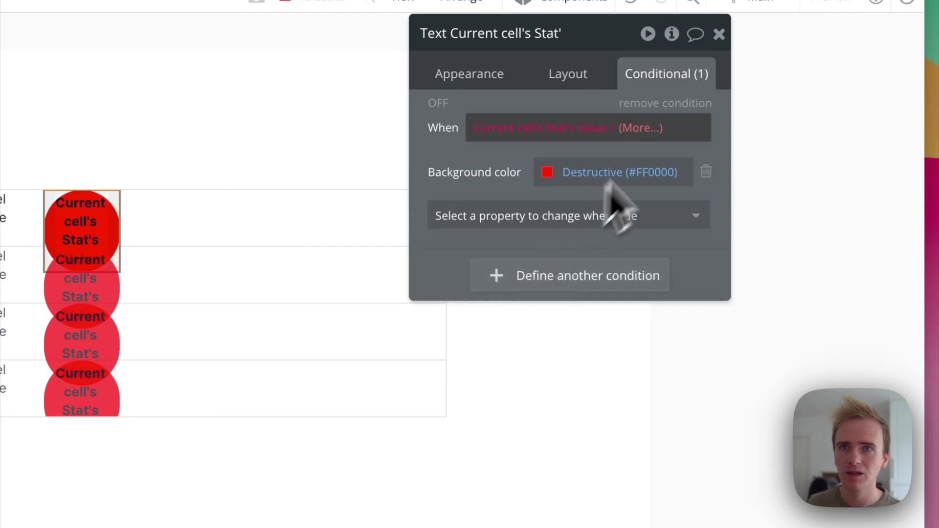
click(653, 128)
key(Return)
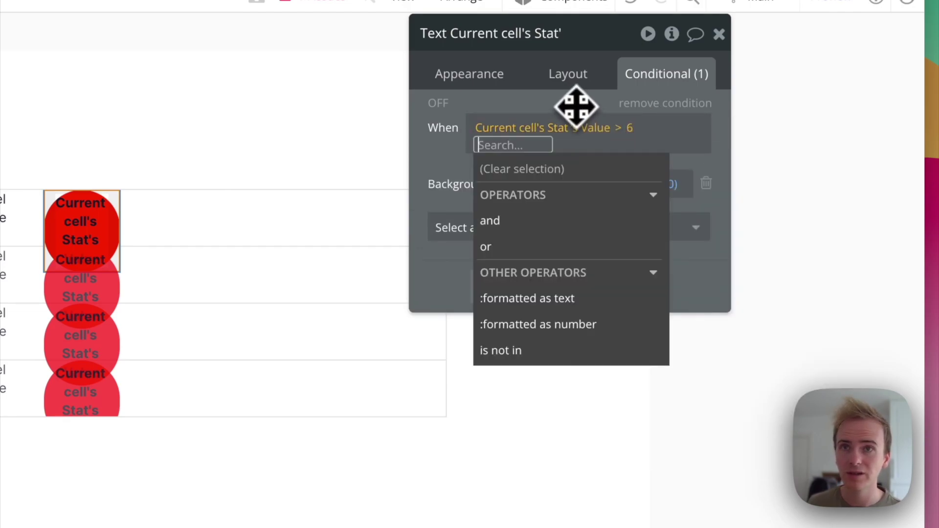
click(467, 169)
- Set the first condition's background color to Alert (#FAB515) and check the stat values on the preview page
click(587, 172)
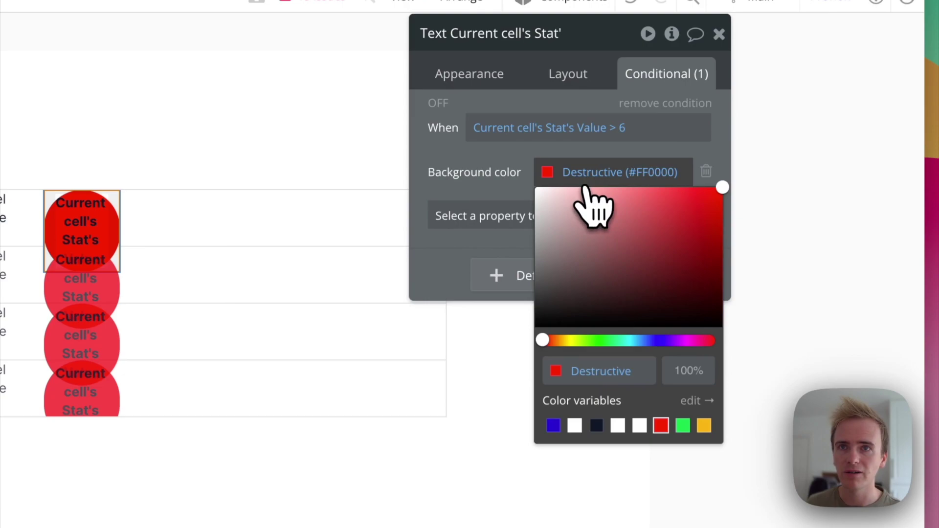
click(704, 426)
click(489, 197)
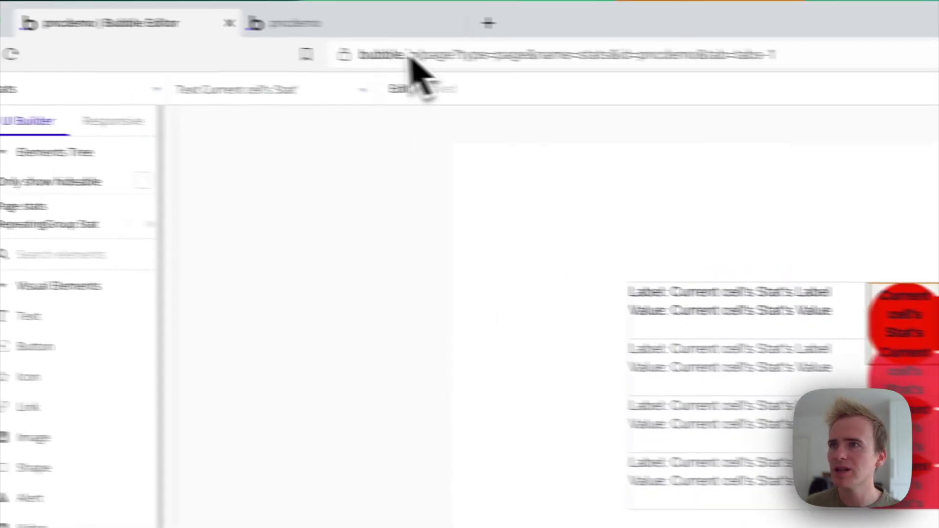
click(467, 35)
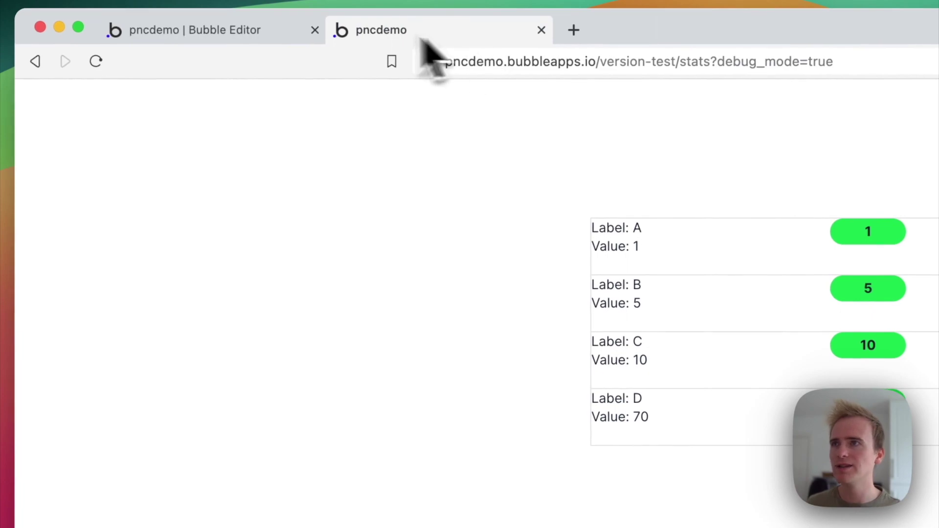
click(269, 32)
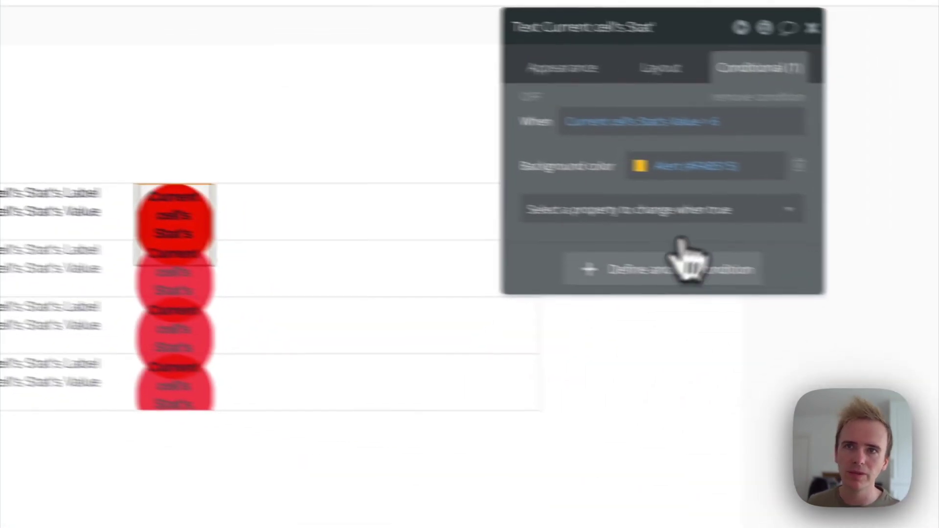
- Add a second condition to the badge text for when Current cell's Stat's Value > 10
click(681, 259)
click(514, 255)
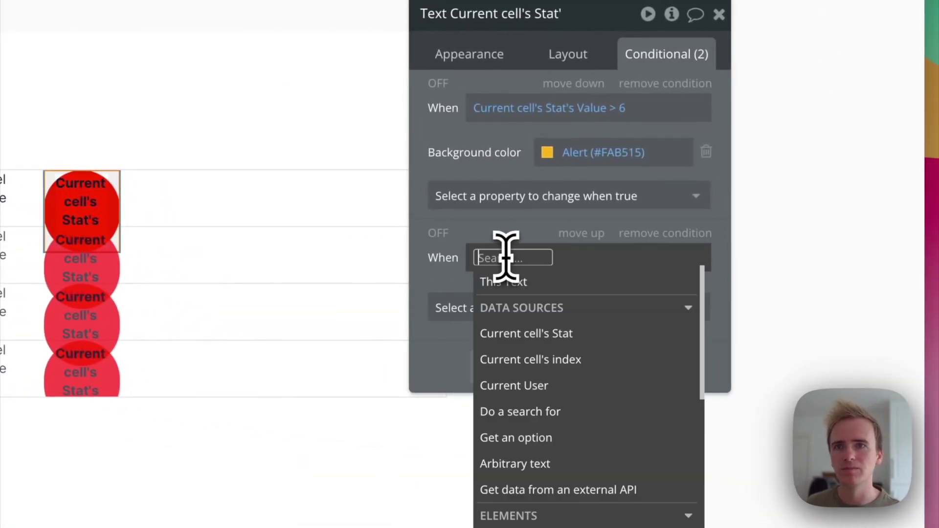
click(583, 338)
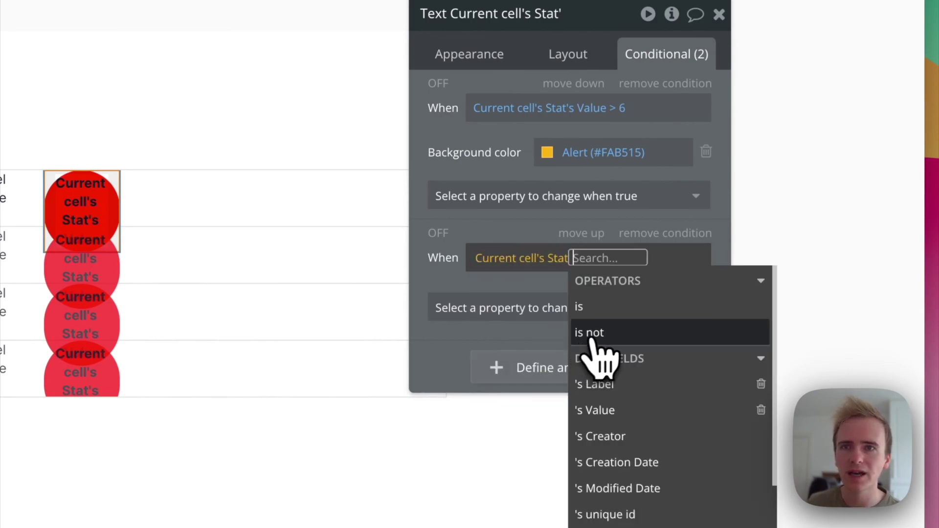
click(621, 413)
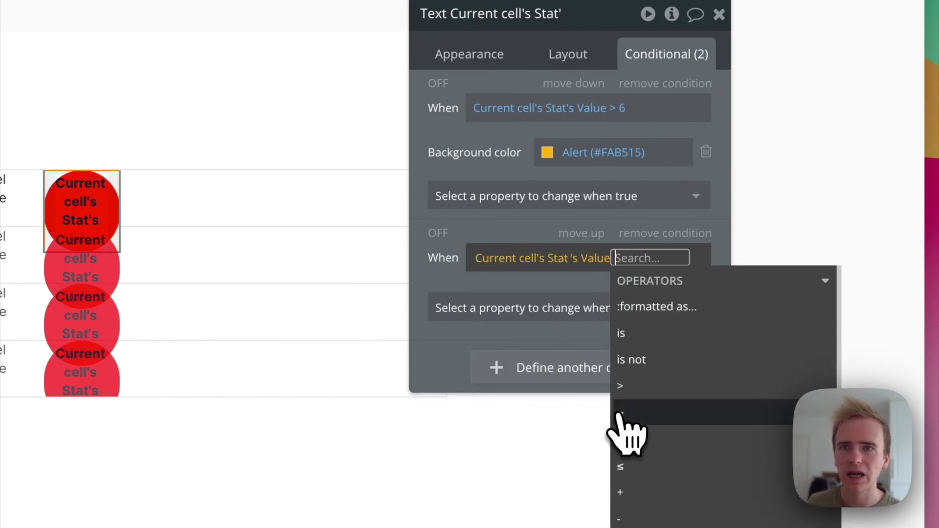
click(626, 389)
text(10)
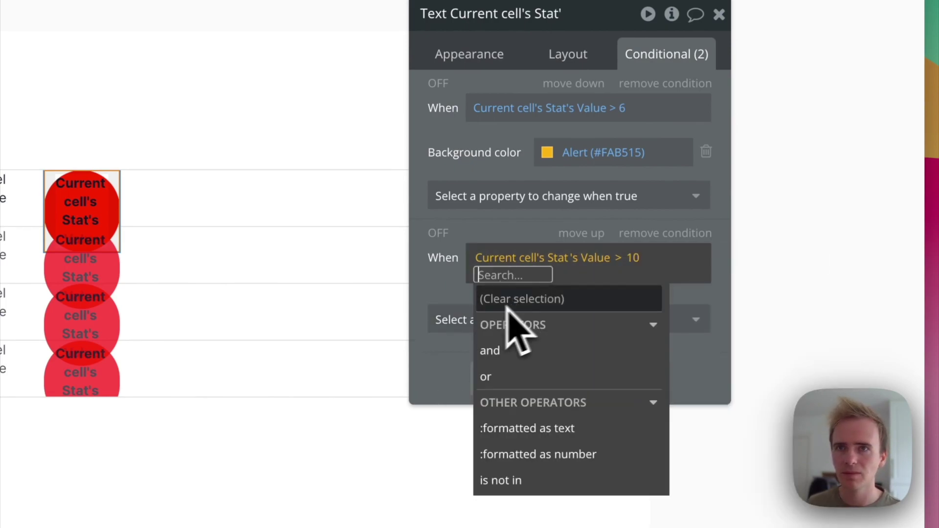
click(449, 307)
- Add a Background color change to the second condition and set it to Success (#17DB4E)
click(453, 310)
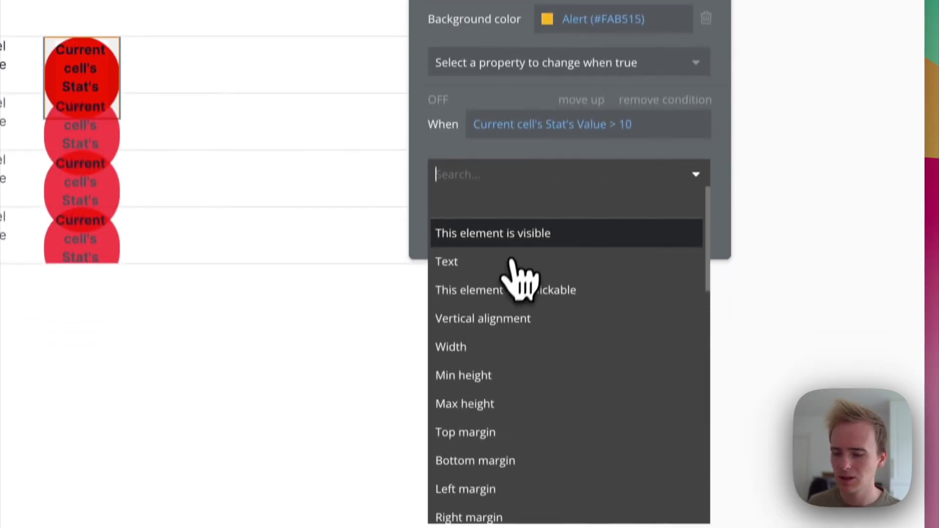
text(bac)
click(519, 245)
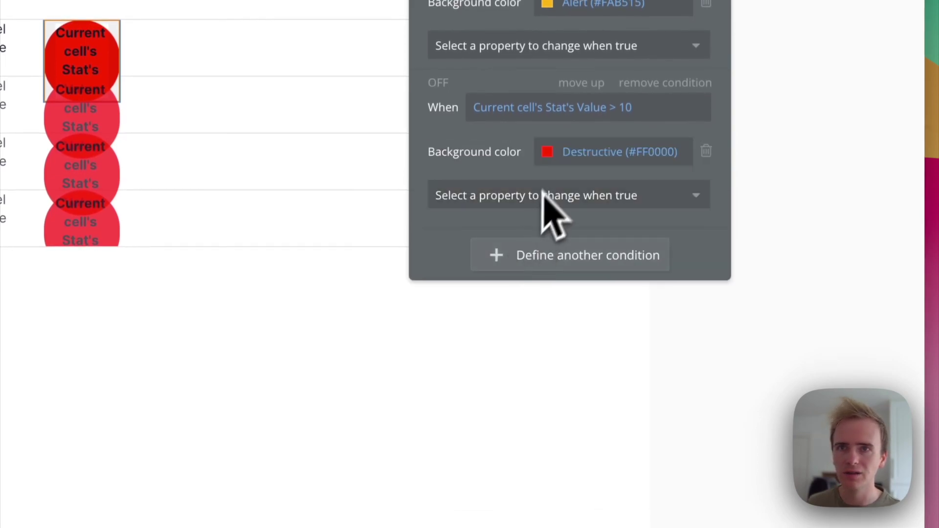
click(553, 156)
click(683, 405)
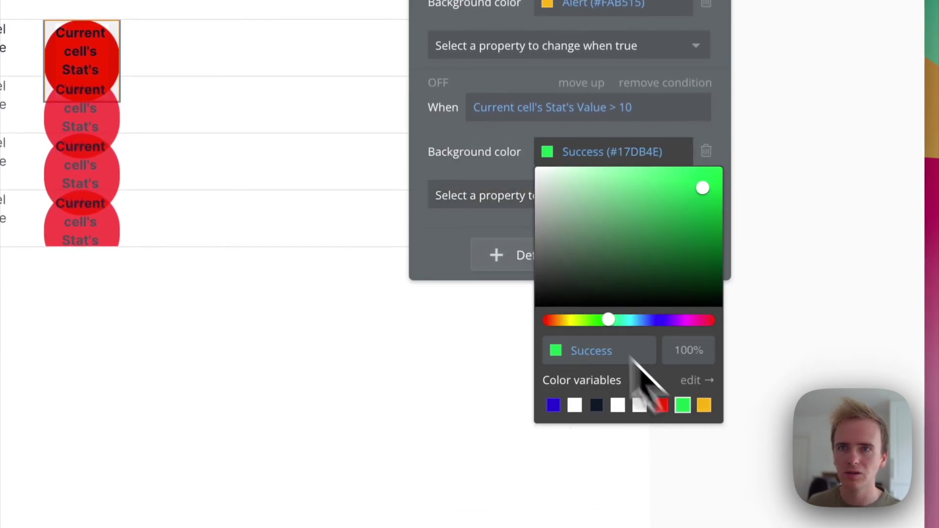
click(460, 149)
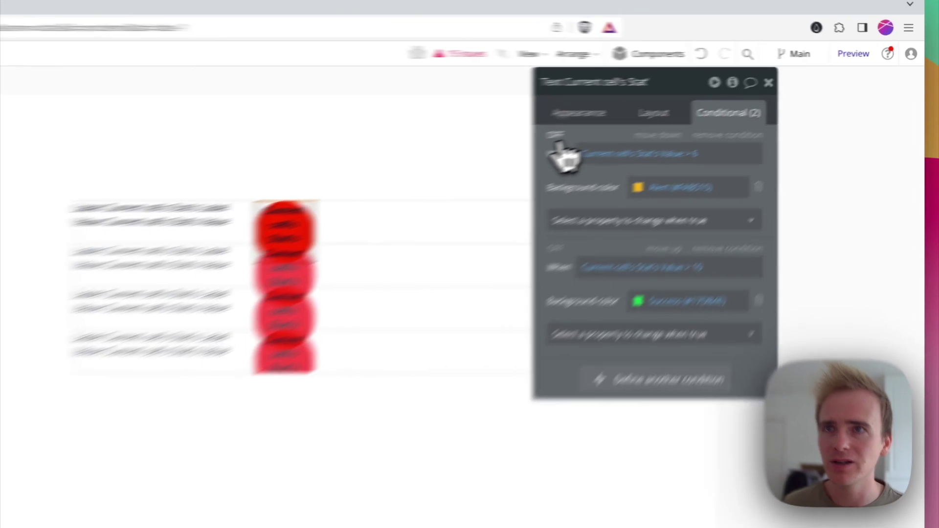
- Switch both conditions on to preview their background colors on the badge in the editor
click(557, 137)
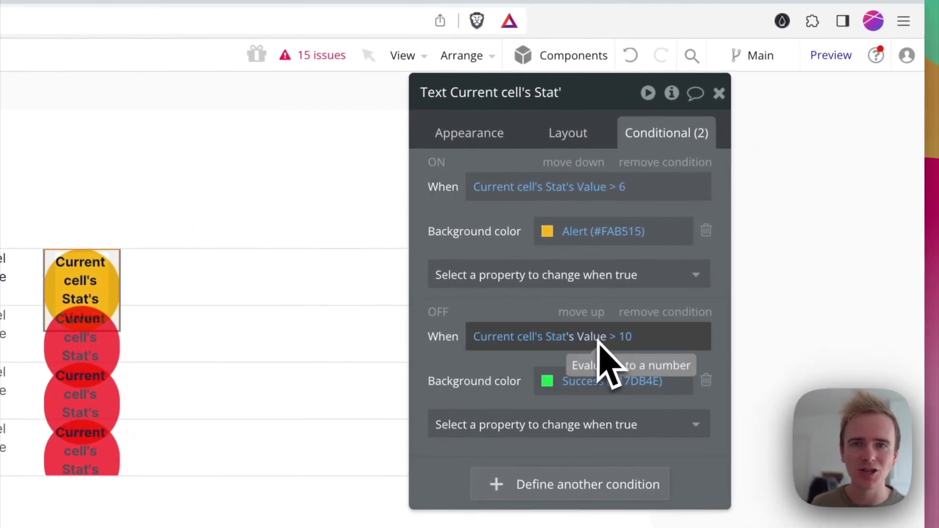
click(437, 313)
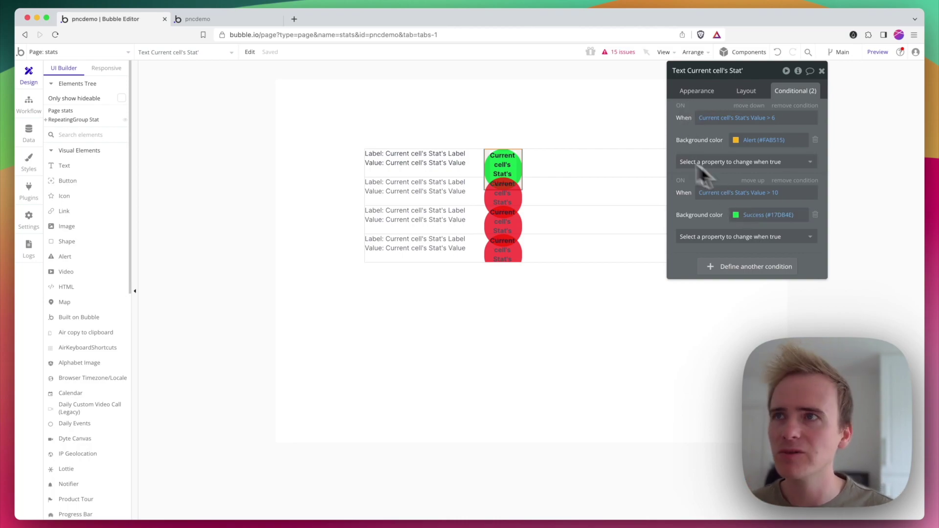
- Reload the stats preview page to check the conditional badge colors for each value, and return to the editor
click(228, 19)
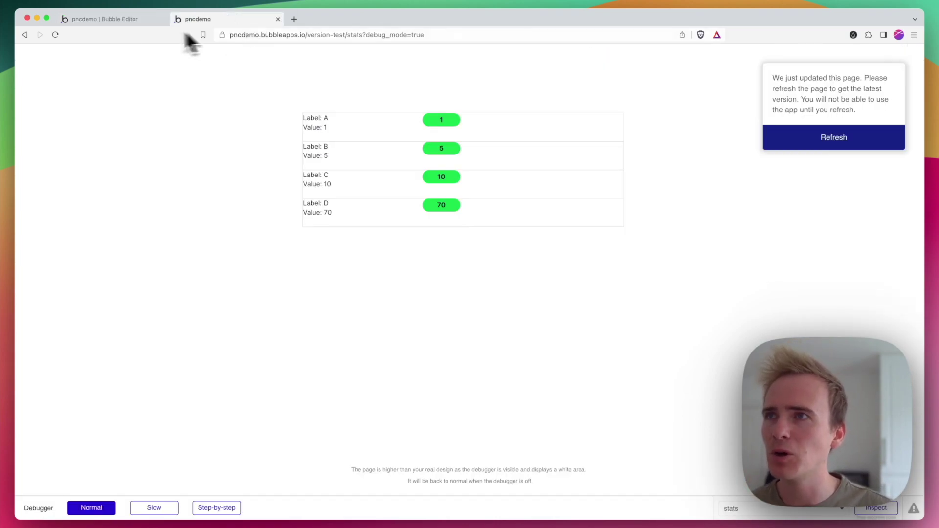
click(249, 36)
key(Return)
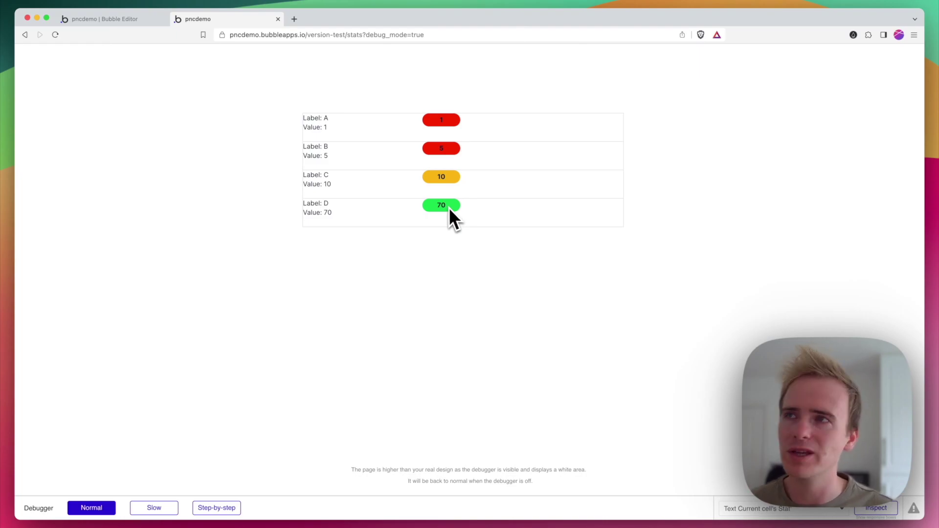
click(160, 24)
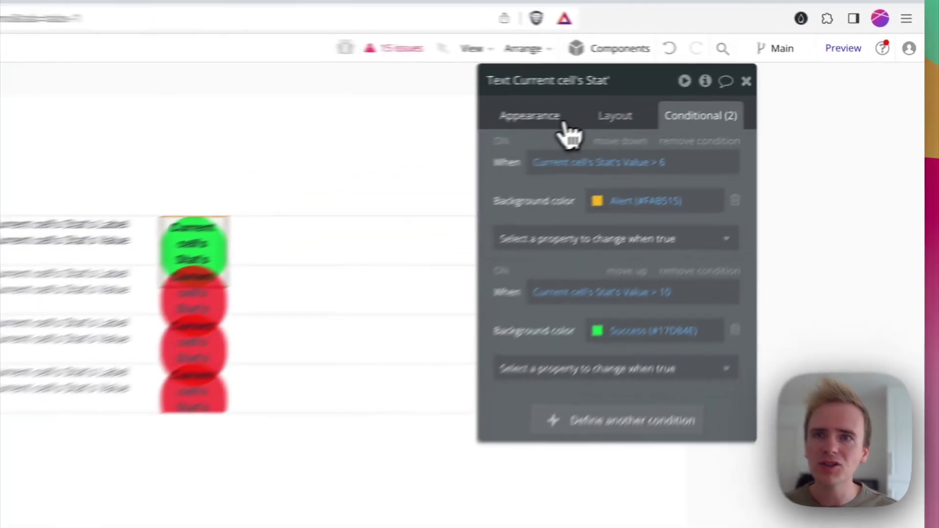
- Set the badge text's base background style to None in its appearance settings
click(716, 95)
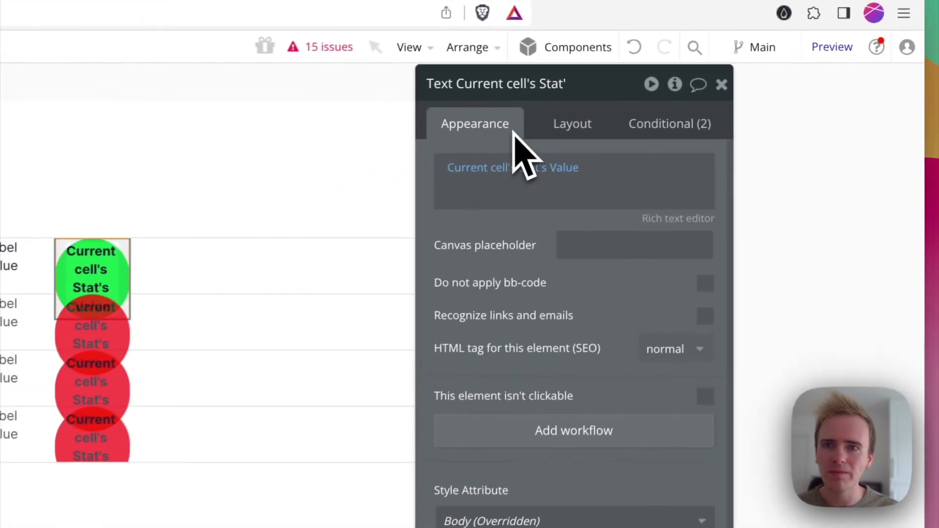
click(623, 279)
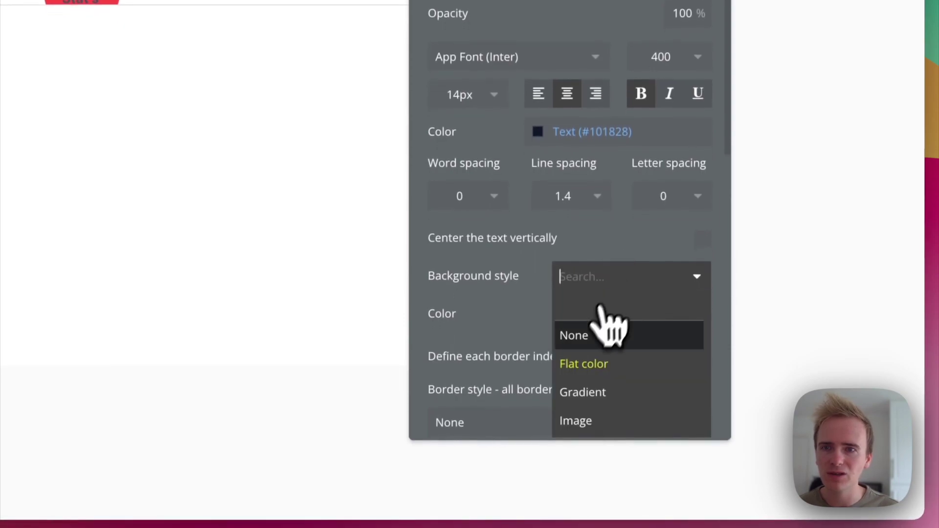
click(605, 335)
- Add a Background style change to the condition for Value > 6 and set it to Flat color
click(658, 104)
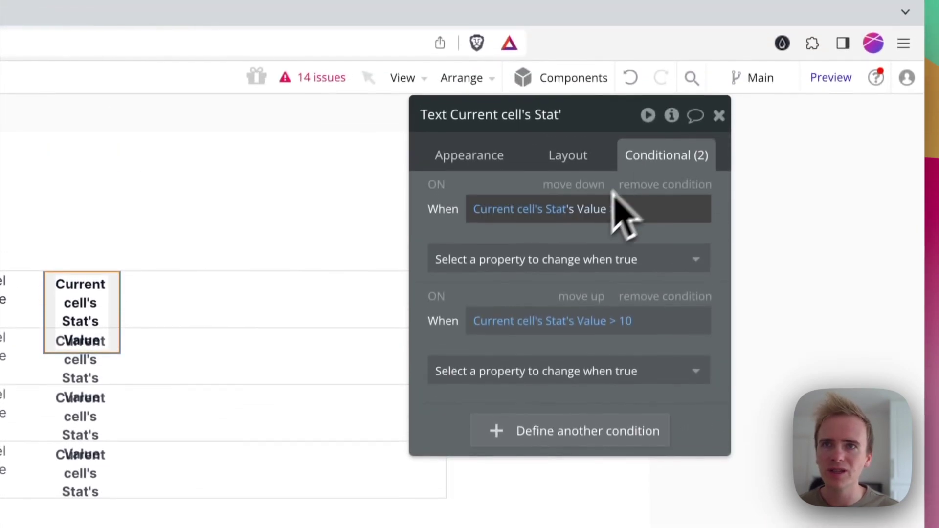
click(541, 260)
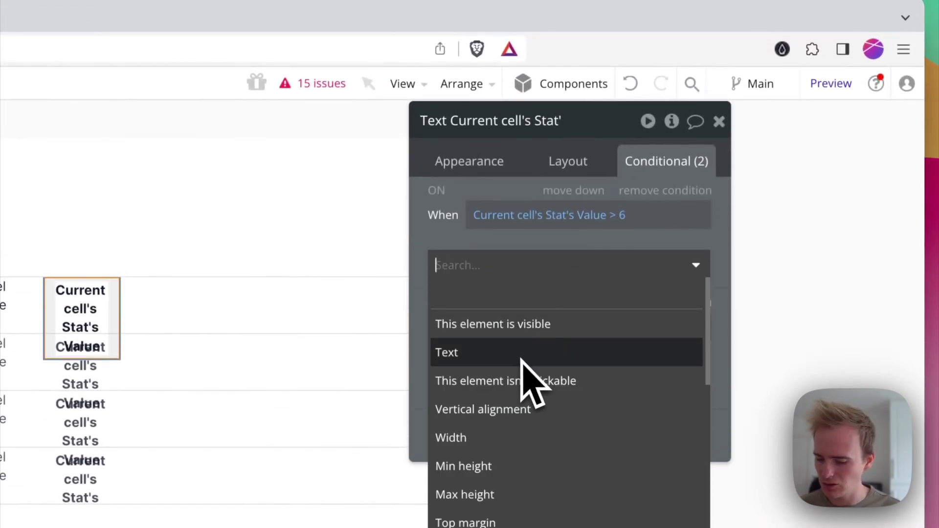
text(col)
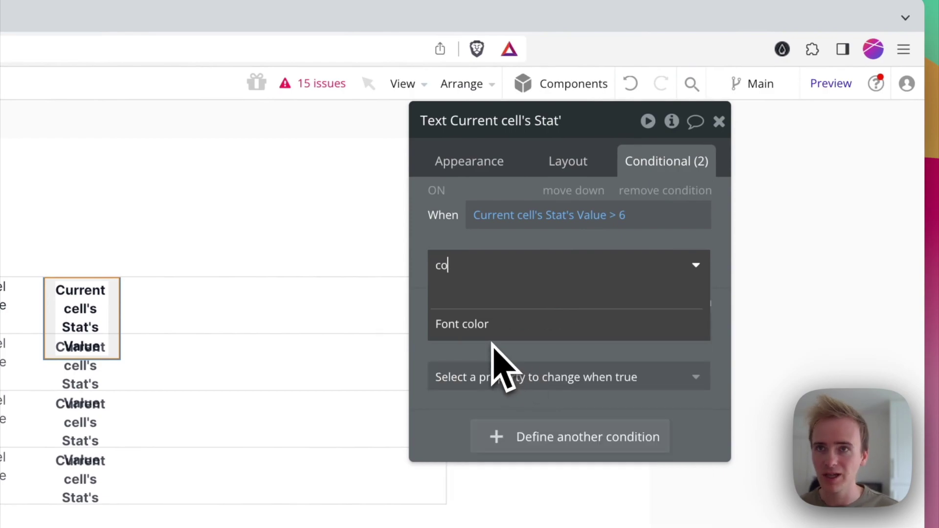
key(BackSpace)
key(BackSpace)
text(bac)
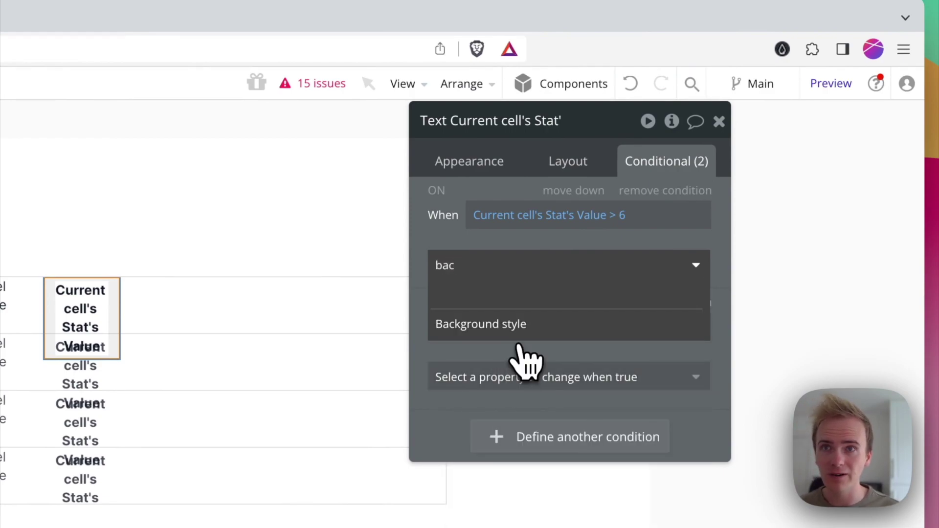
click(520, 333)
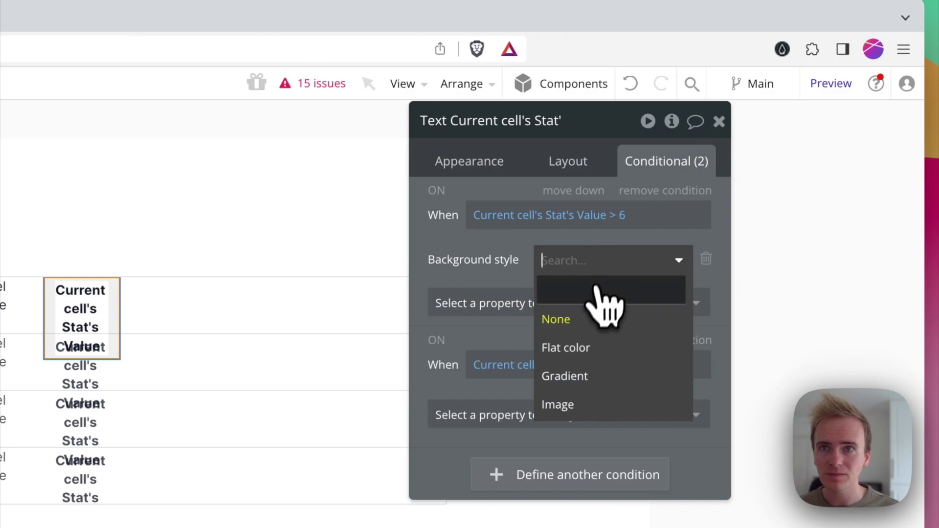
click(587, 348)
- Add a Background color change to the condition for Value > 6, beneath its Background style
click(550, 313)
text(bac)
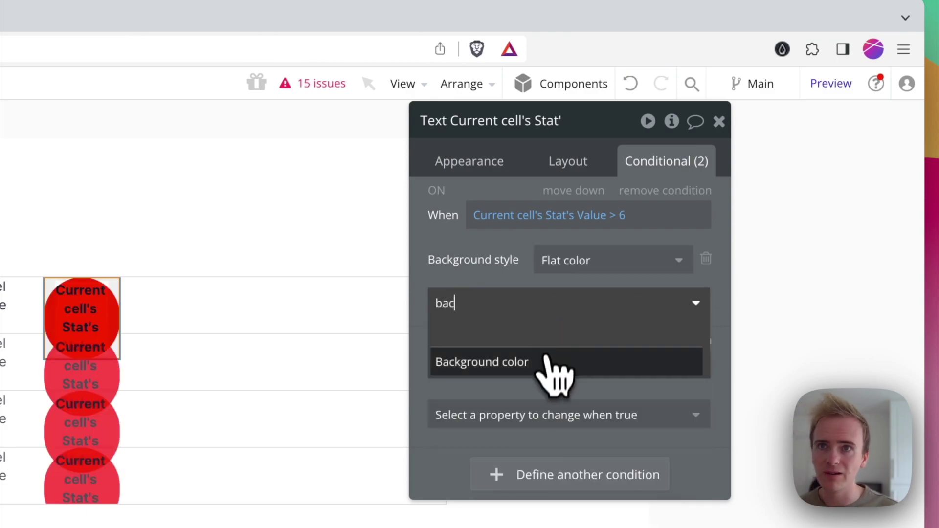
click(550, 361)
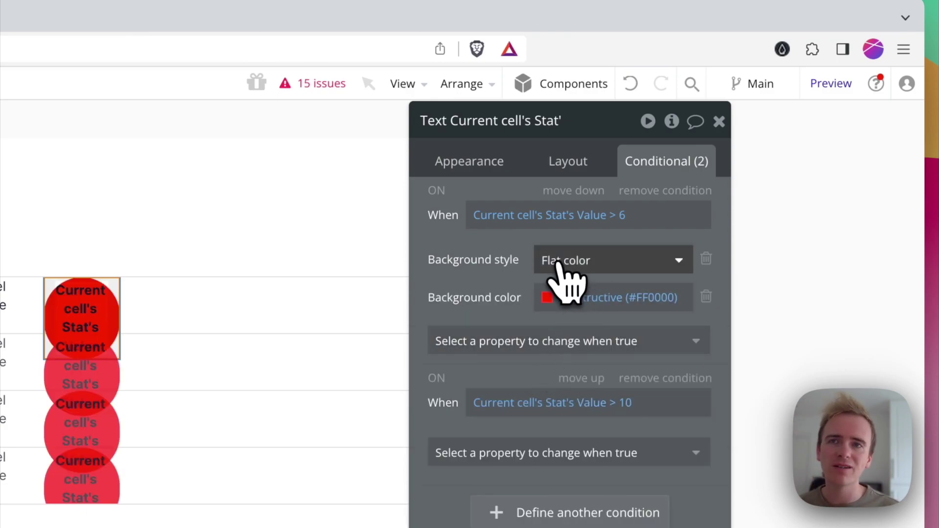